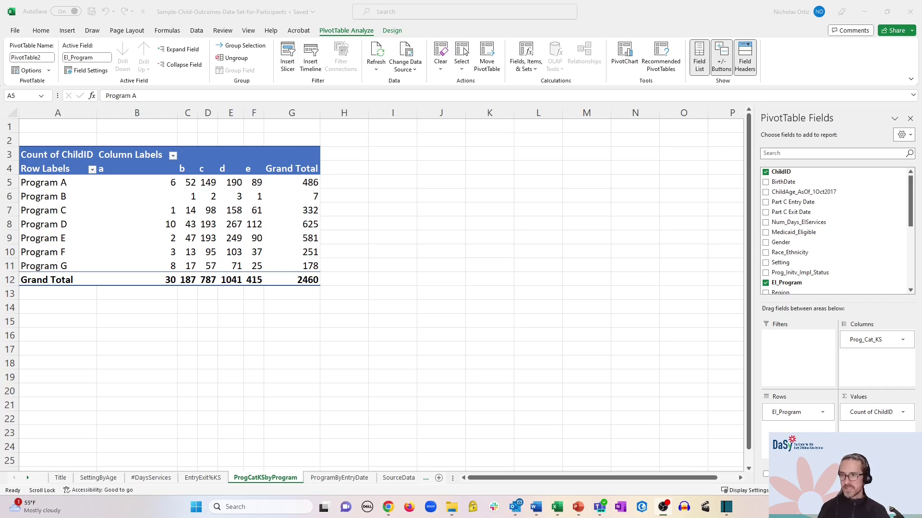
Open the program filter list and dismiss it unchanged, keeping Programs A–G shown.
{"action": "left_click", "coordinate": [93, 169]}
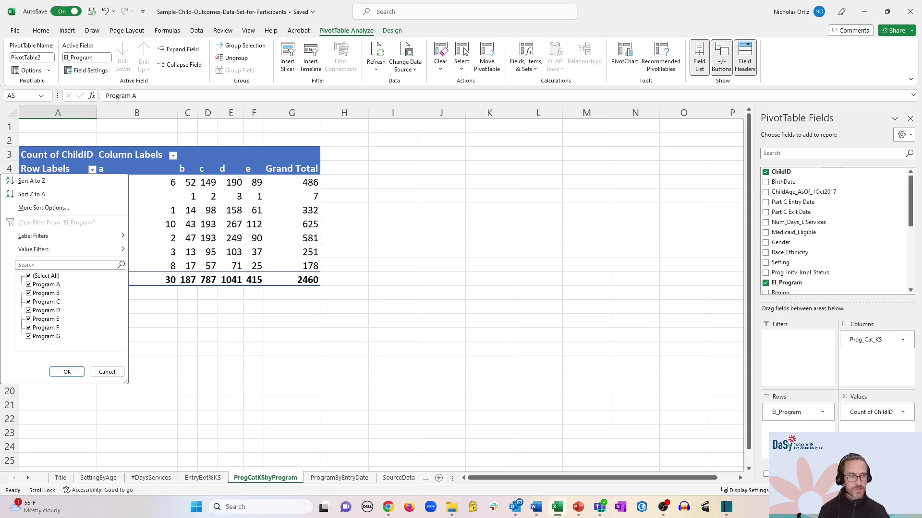
{"action": "key", "text": "alt+Tab"}
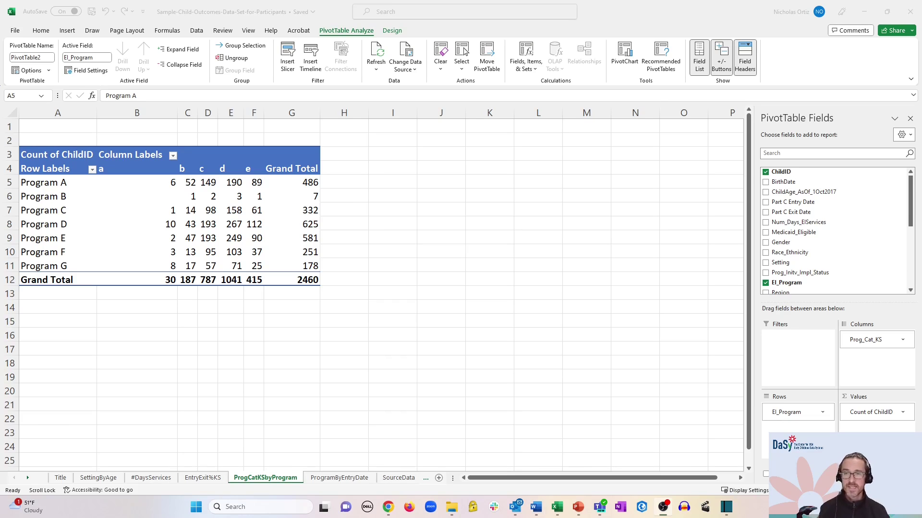
Insert a slicer on the EI_Program field beside the pivot table.
{"action": "left_click", "coordinate": [167, 198]}
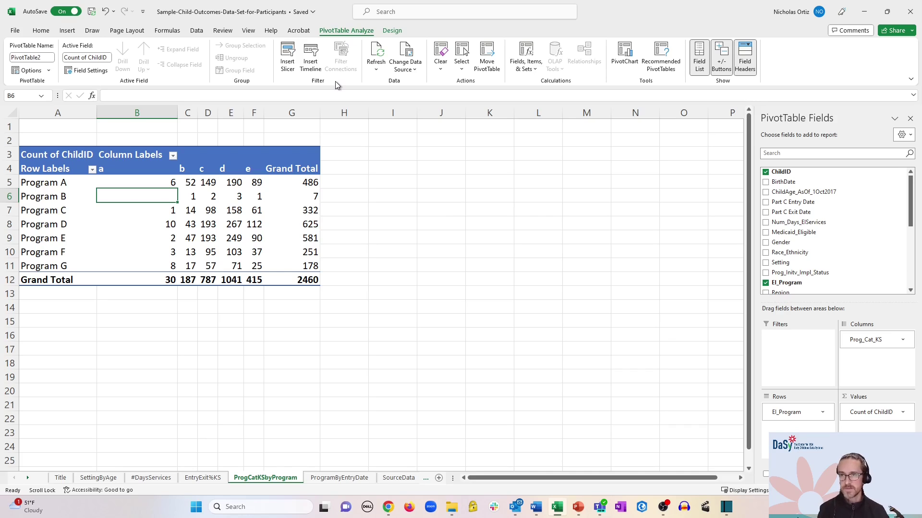
{"action": "left_click", "coordinate": [289, 61]}
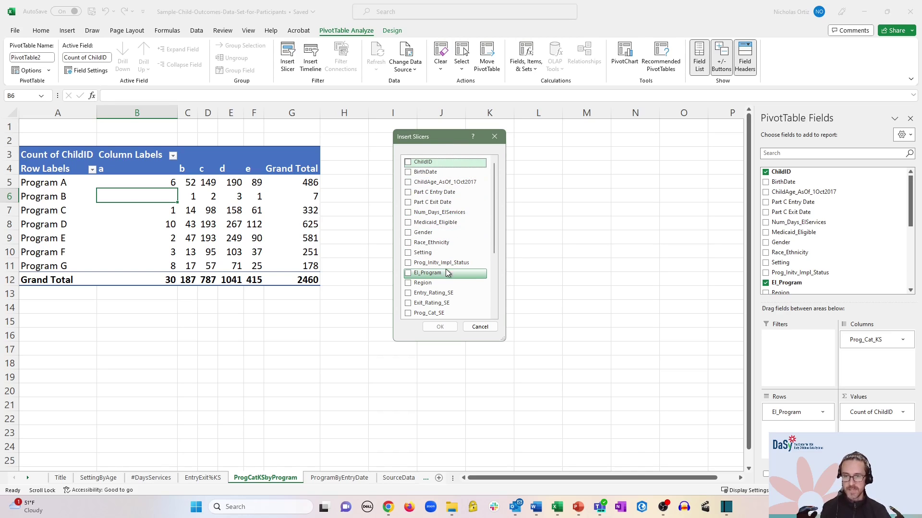
{"action": "left_click", "coordinate": [409, 273]}
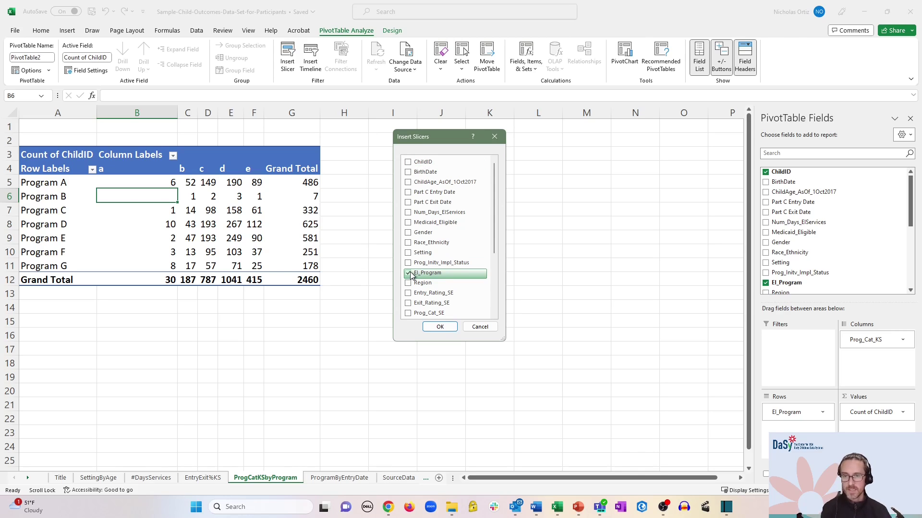
{"action": "left_click", "coordinate": [440, 327]}
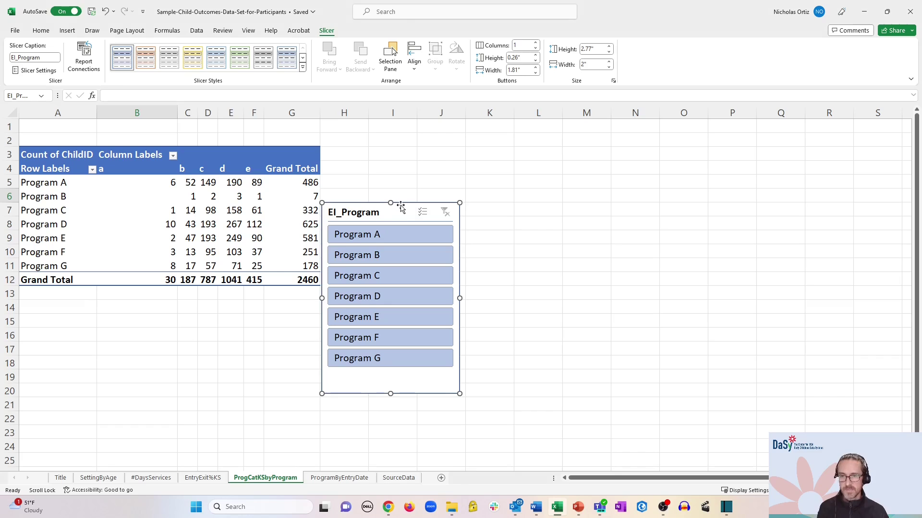
Nudge the slicer right, filter the pivot to Program A, then clear the filter.
{"action": "left_click_drag", "start_coordinate": [402, 206], "coordinate": [411, 202]}
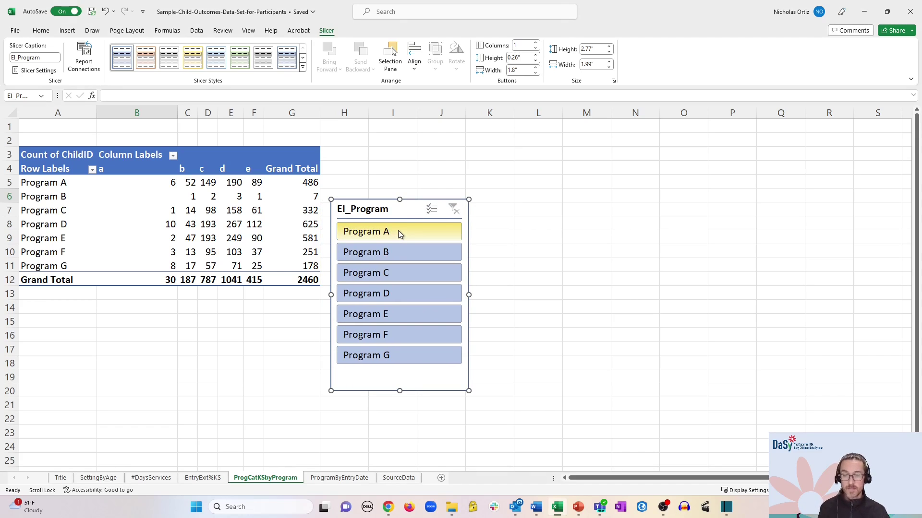
{"action": "left_click", "coordinate": [399, 232]}
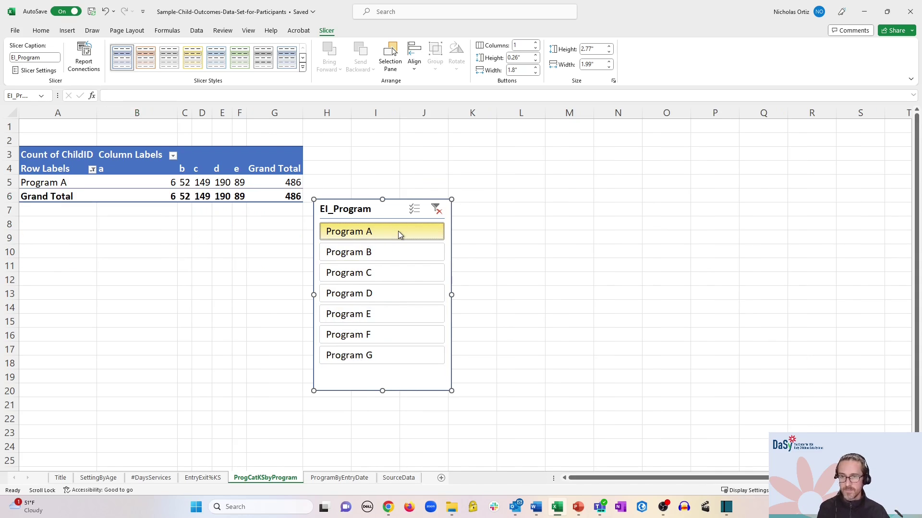
{"action": "left_click", "coordinate": [438, 213]}
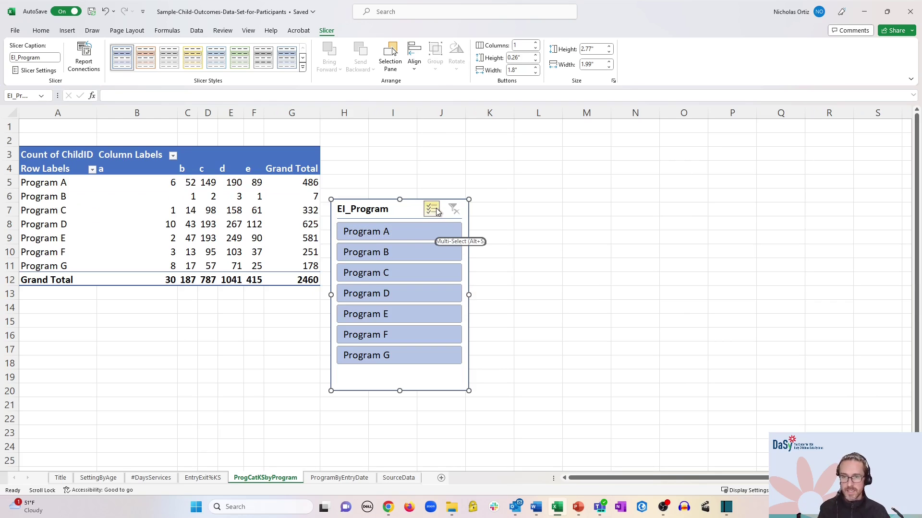
With Multi-Select on, exclude Programs A, C and E, then clear the slicer filter again.
{"action": "left_click", "coordinate": [437, 211]}
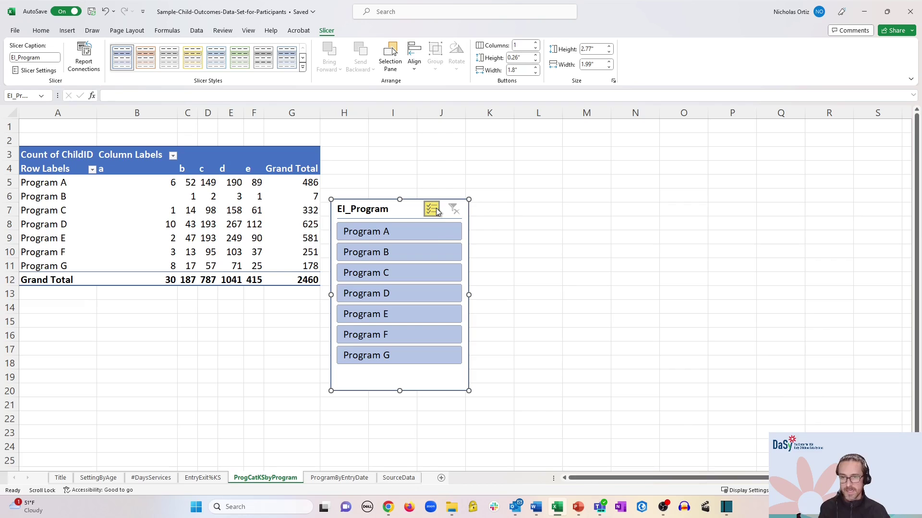
{"action": "left_click", "coordinate": [426, 235]}
{"action": "left_click", "coordinate": [409, 277]}
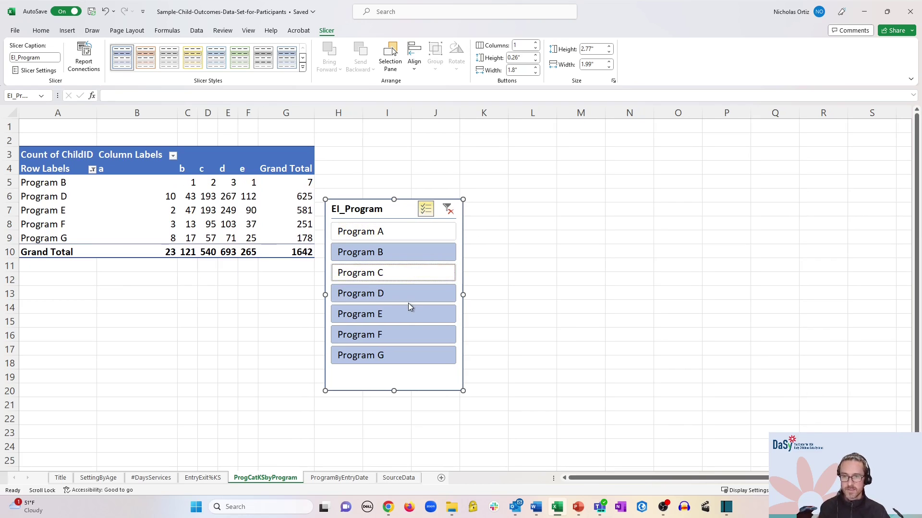
{"action": "left_click", "coordinate": [405, 319]}
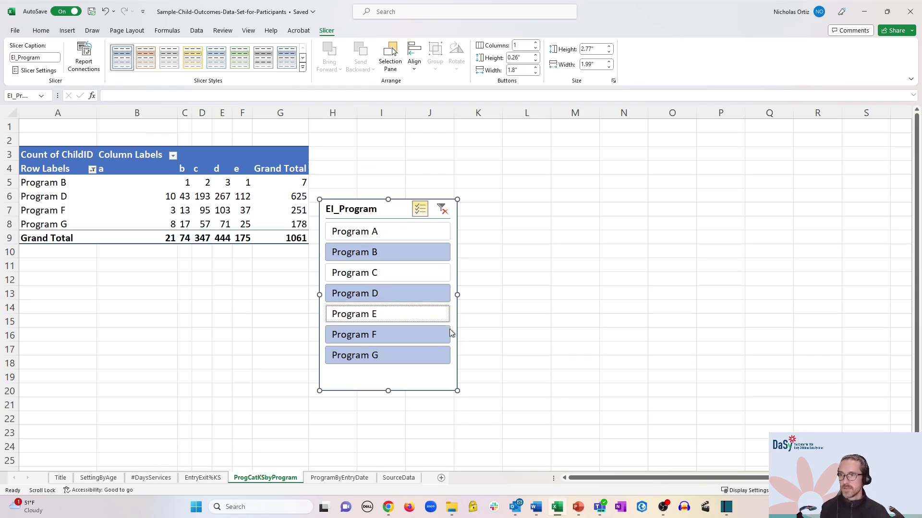
{"action": "mouse_move", "coordinate": [189, 198]}
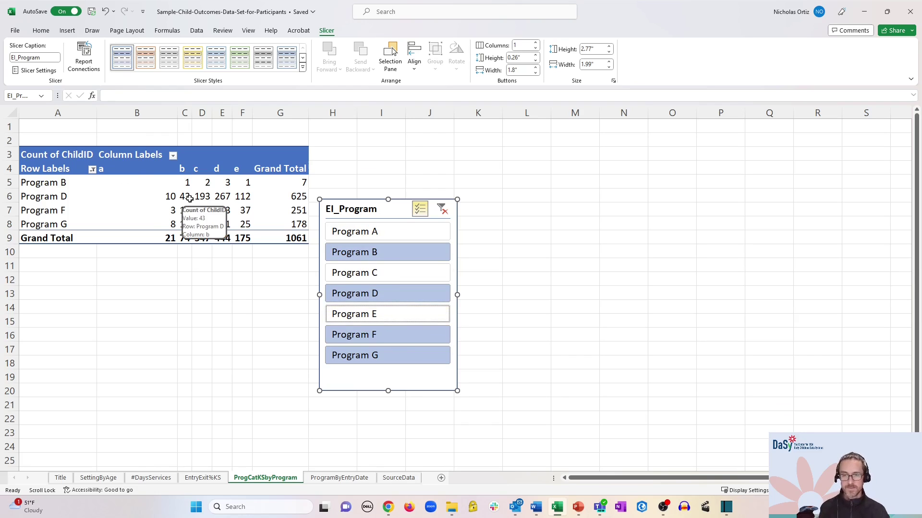
{"action": "left_click", "coordinate": [444, 212]}
{"action": "left_click", "coordinate": [443, 211]}
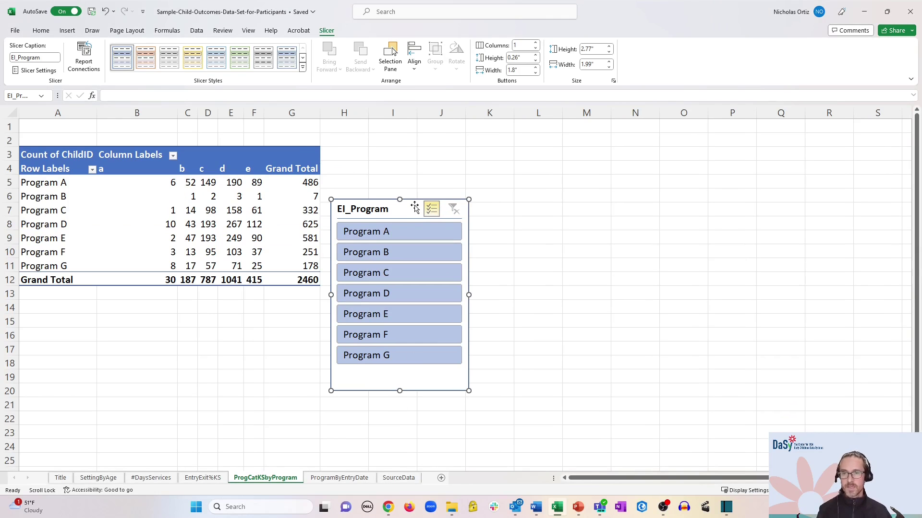
Move the EI_Program slicer below the pivot table and resize it shorter and 2.81" wide.
{"action": "left_click_drag", "start_coordinate": [415, 207], "coordinate": [136, 293]}
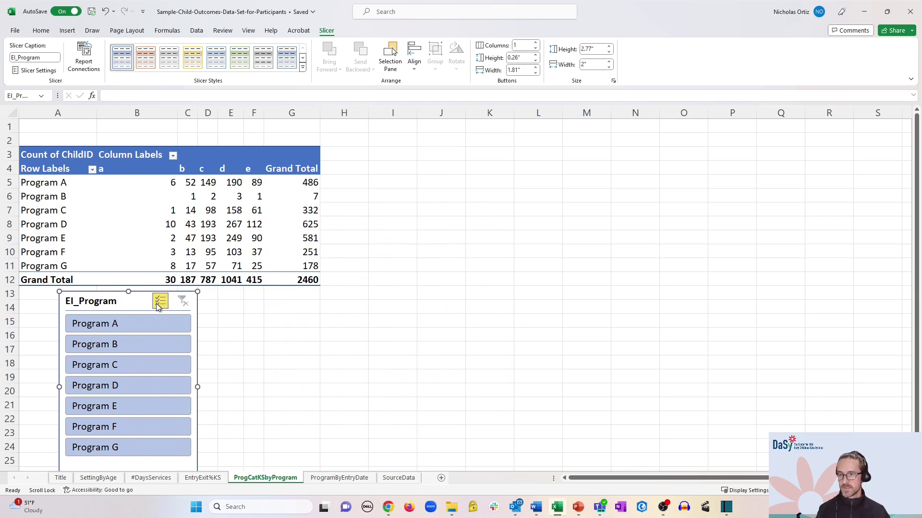
{"action": "left_click", "coordinate": [158, 303]}
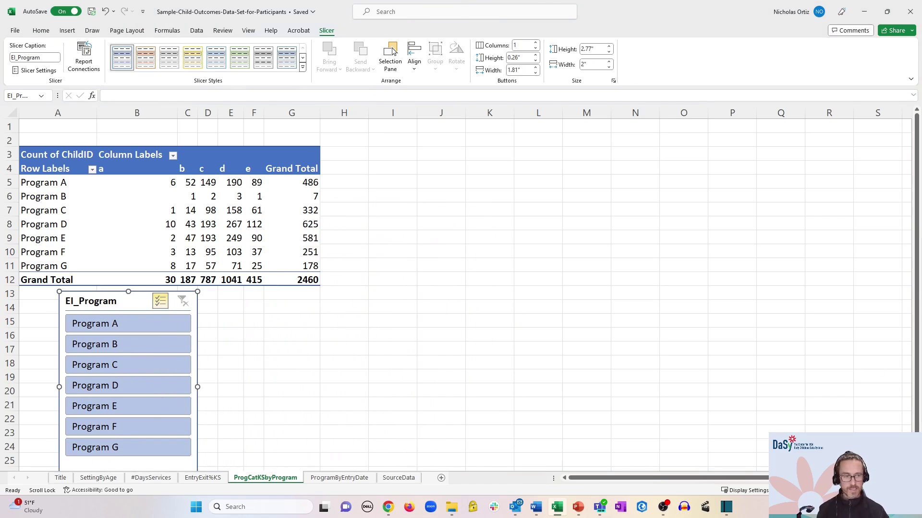
{"action": "left_click_drag", "start_coordinate": [916, 312], "coordinate": [916, 319]}
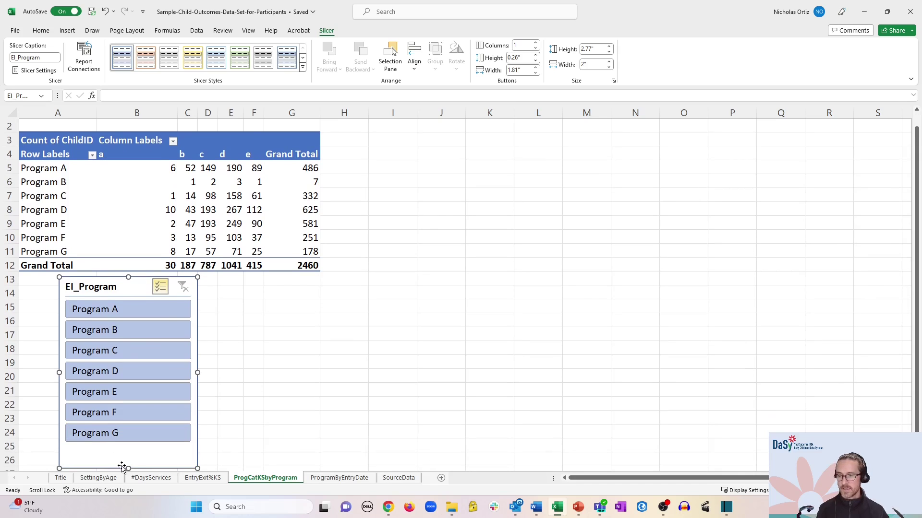
{"action": "left_click_drag", "start_coordinate": [128, 468], "coordinate": [135, 436]}
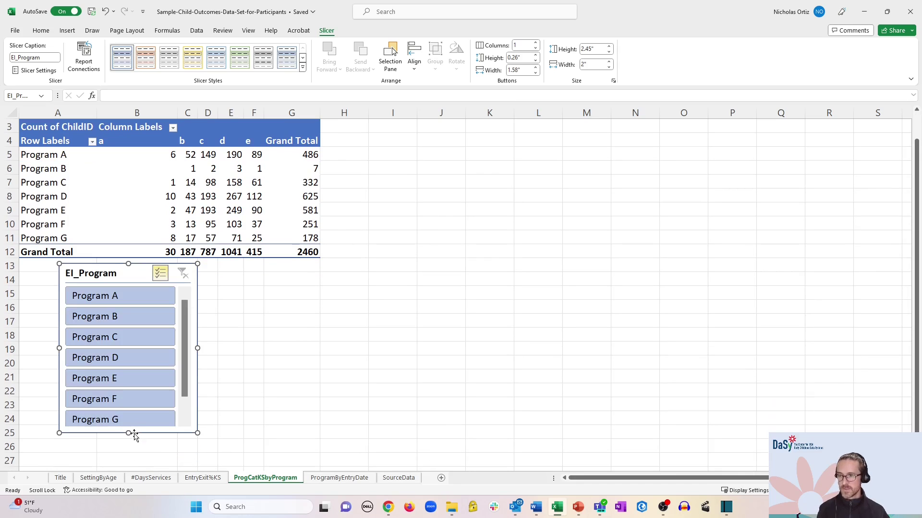
{"action": "left_click_drag", "start_coordinate": [198, 349], "coordinate": [254, 352]}
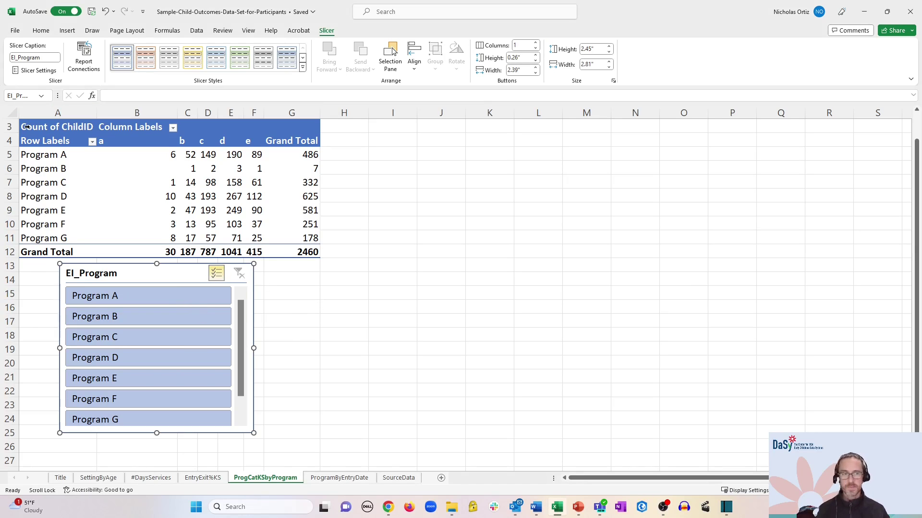
Copy the whole pivot table and paste the copy at I3.
{"action": "left_click_drag", "start_coordinate": [917, 144], "coordinate": [917, 119]}
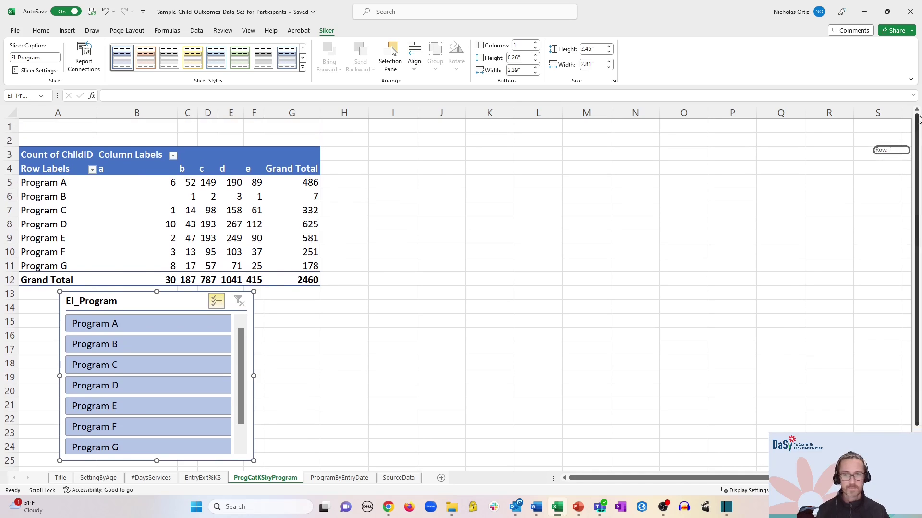
{"action": "left_click", "coordinate": [68, 161]}
{"action": "key", "text": "ctrl+a"}
{"action": "key", "text": "ctrl+c"}
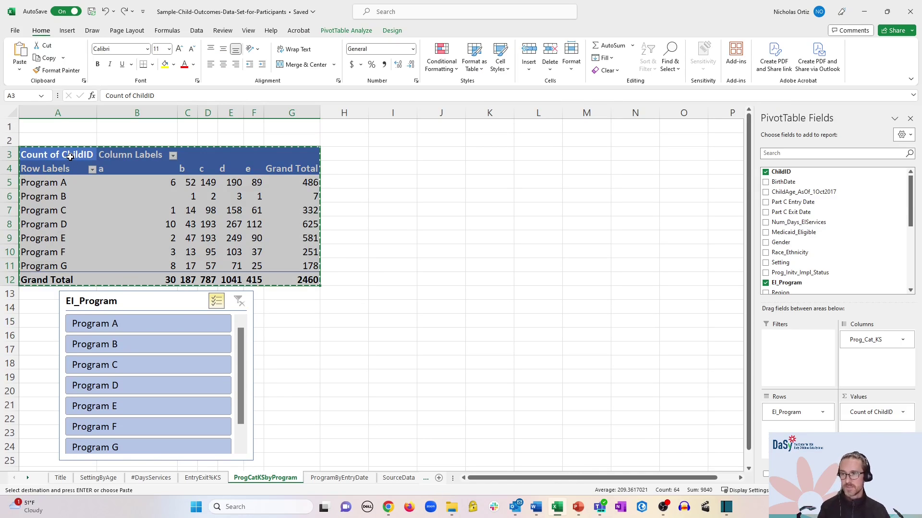
{"action": "left_click_drag", "start_coordinate": [60, 154], "coordinate": [290, 279]}
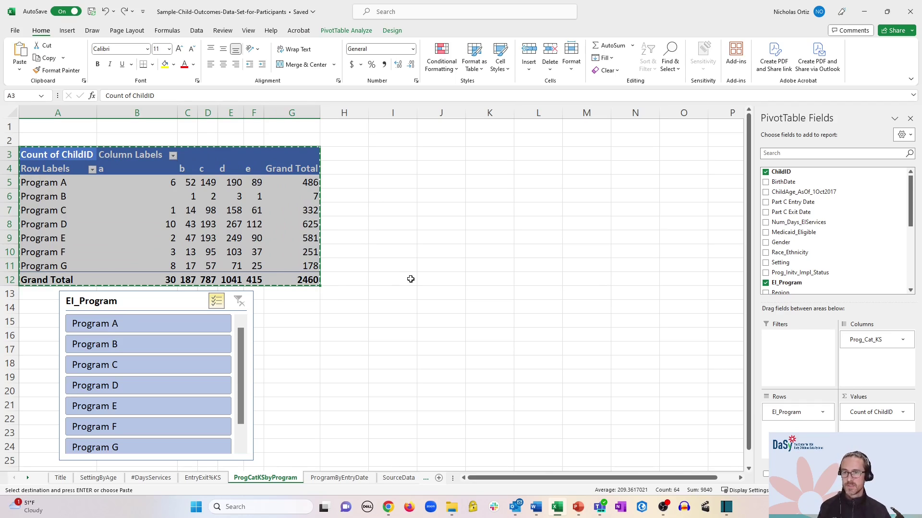
{"action": "left_click", "coordinate": [394, 155]}
{"action": "key", "text": "ctrl+v"}
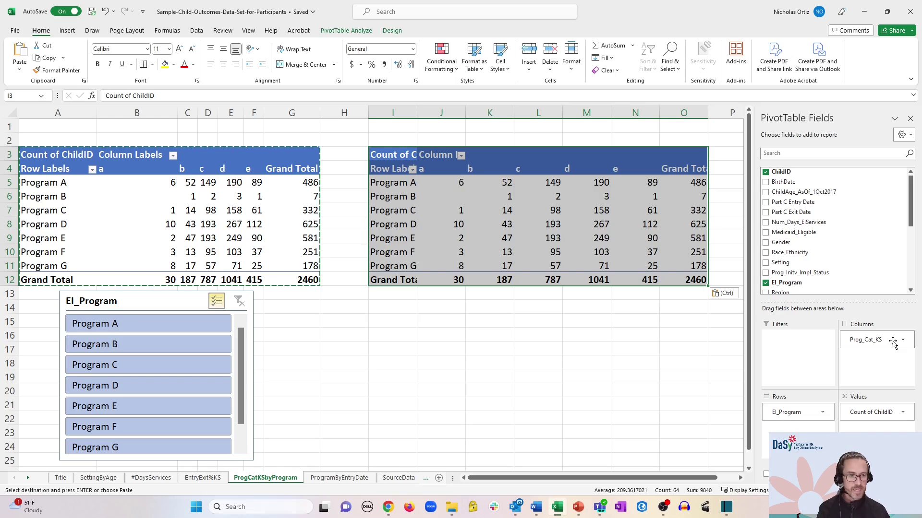
In the copied pivot, replace Prog_Cat_KS in Columns with Prog_Cat_BN.
{"action": "left_click_drag", "start_coordinate": [893, 343], "coordinate": [678, 349]}
{"action": "left_click_drag", "start_coordinate": [911, 209], "coordinate": [912, 268]}
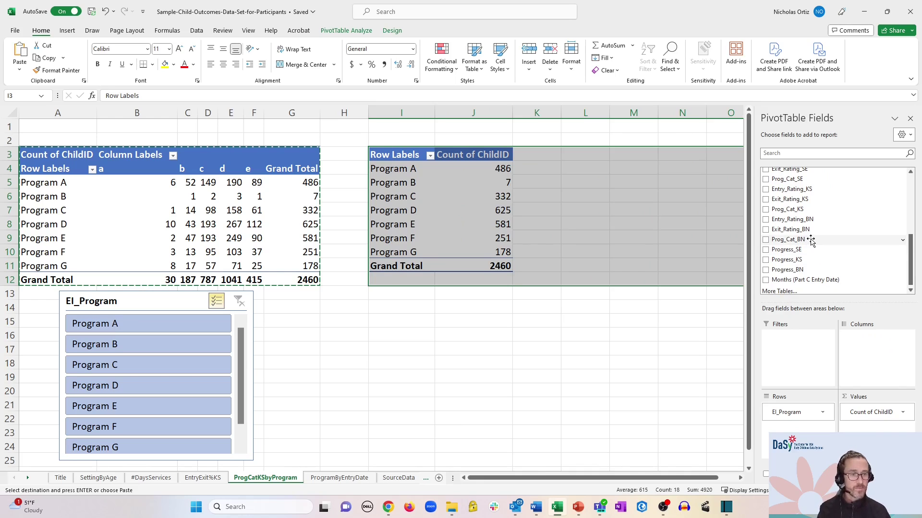
{"action": "left_click_drag", "start_coordinate": [810, 240], "coordinate": [878, 360]}
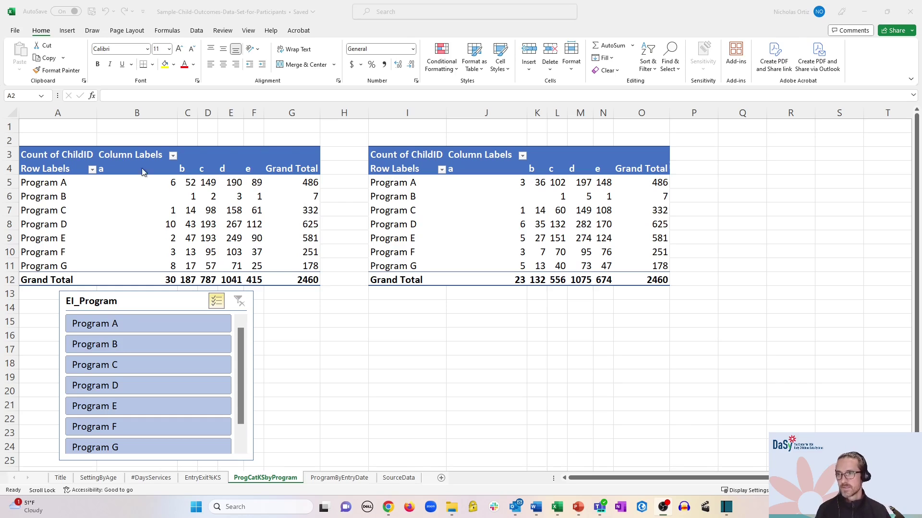
Enter the titles 'Knowledge & Skills' in A2 and 'Behavior to Meet Needs' in I2.
{"action": "left_click", "coordinate": [71, 140]}
{"action": "type", "text": "Kn"}
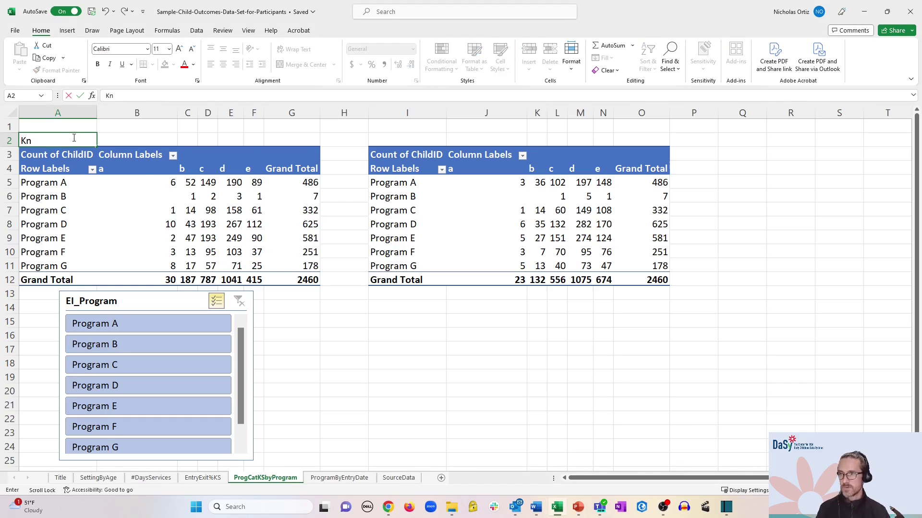
{"action": "type", "text": "owledge & Skills"}
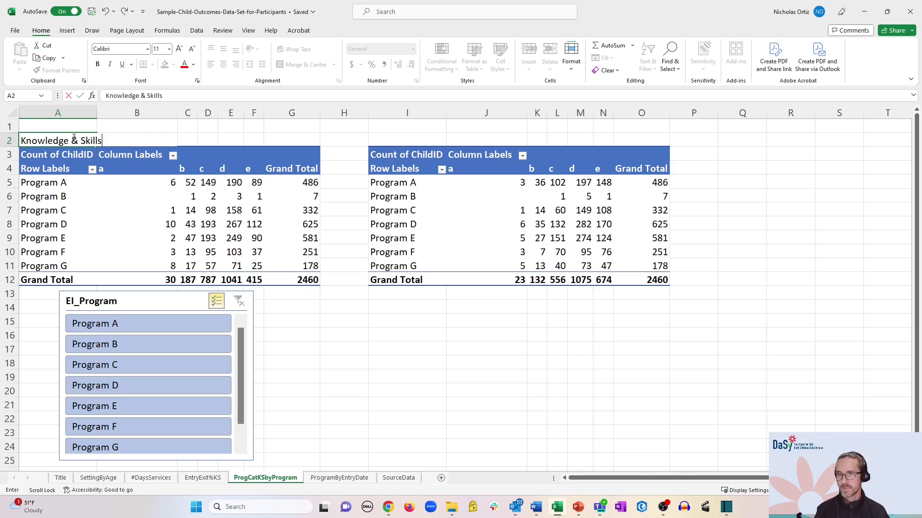
{"action": "left_click", "coordinate": [432, 139]}
{"action": "type", "text": "Beha"}
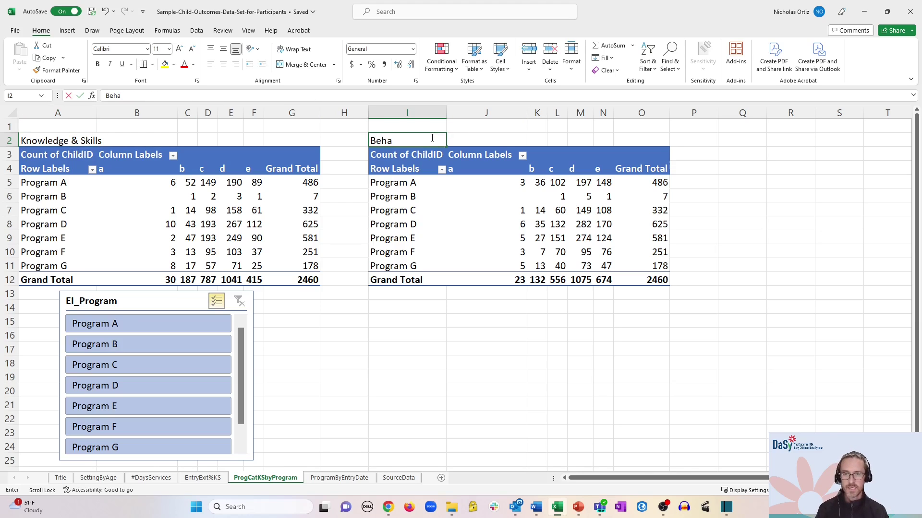
{"action": "type", "text": "vior to Meet Ne"}
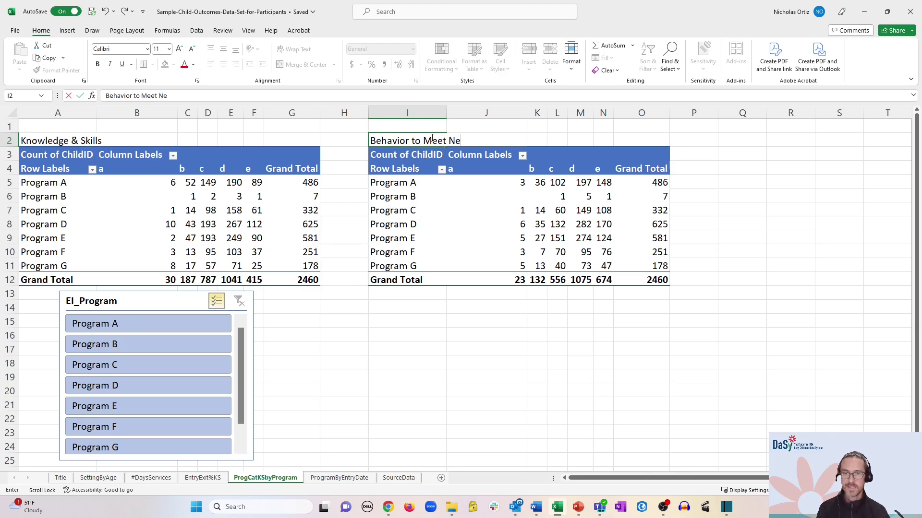
{"action": "type", "text": "eds"}
Set the left pivot table's report layout to Outline Form.
{"action": "left_click", "coordinate": [146, 196]}
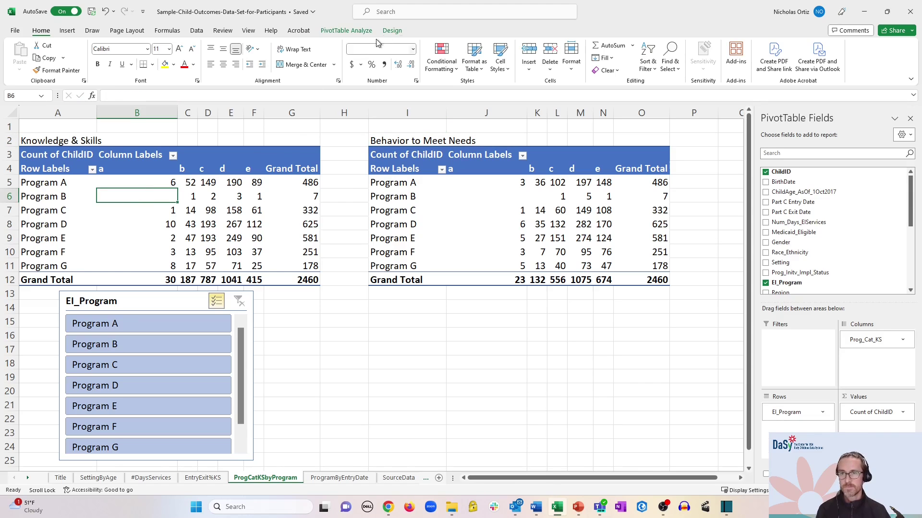
{"action": "left_click", "coordinate": [336, 32]}
{"action": "left_click", "coordinate": [391, 31]}
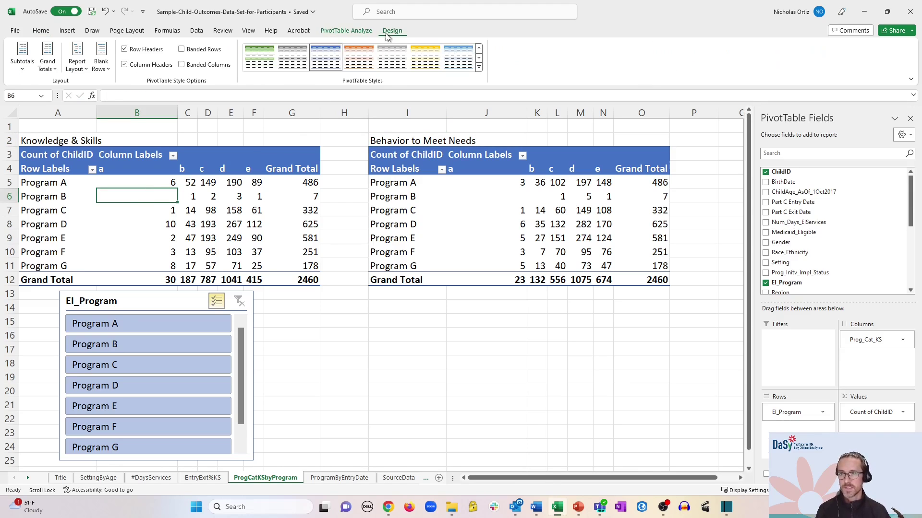
{"action": "left_click", "coordinate": [69, 70]}
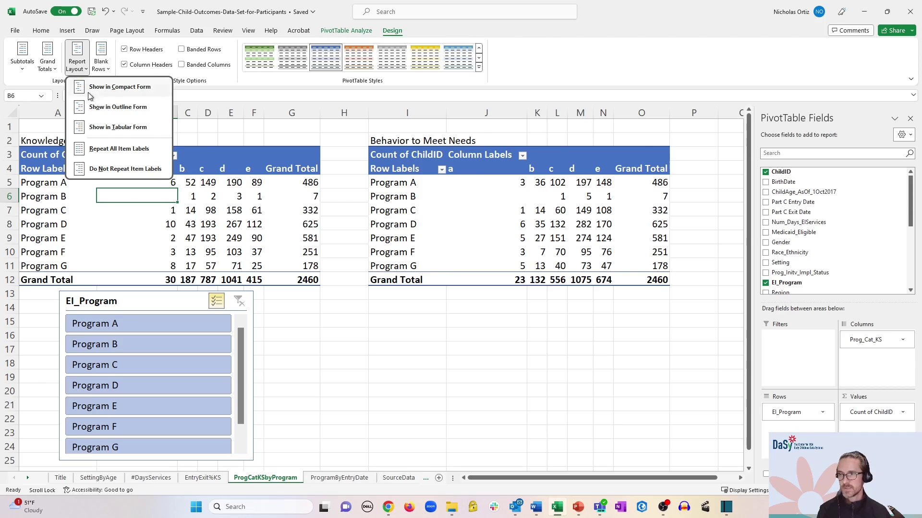
{"action": "left_click", "coordinate": [96, 107]}
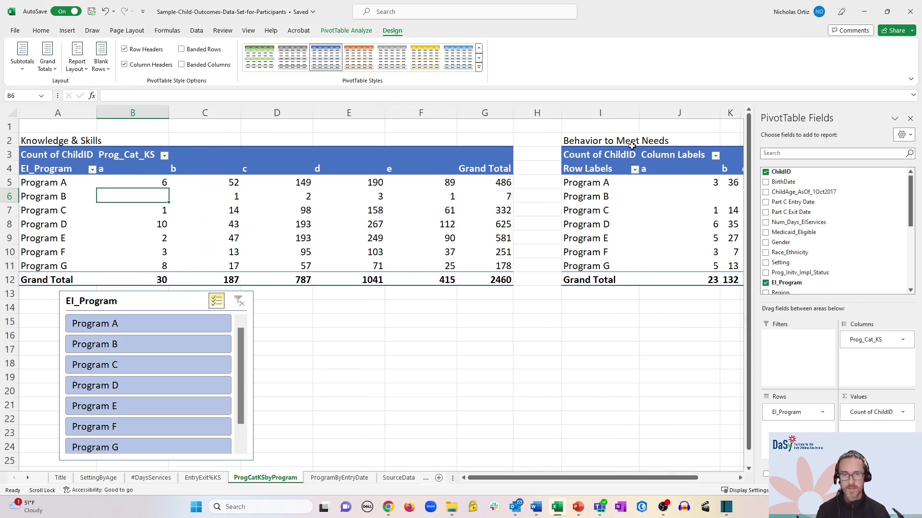
Set the right pivot table to Outline Form and check its EI_Program and Prog_Cat_BN headers.
{"action": "right_click", "coordinate": [650, 198]}
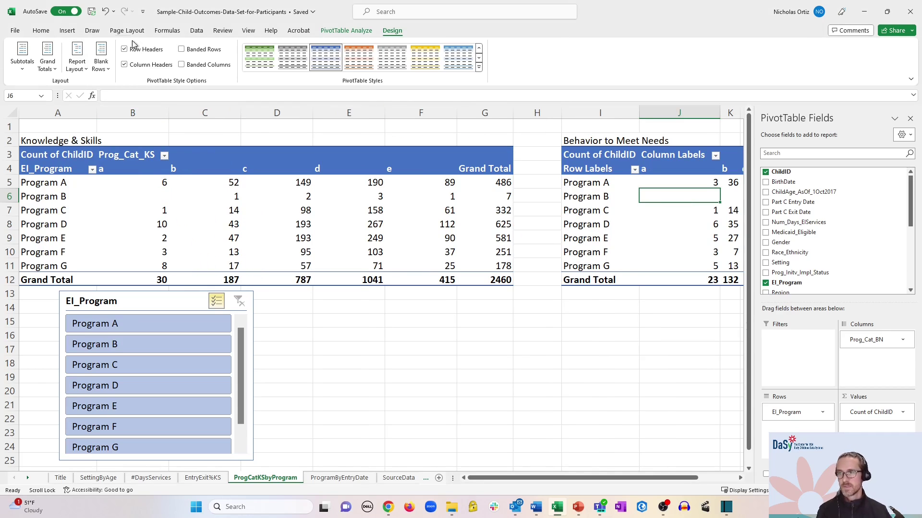
{"action": "left_click", "coordinate": [76, 66]}
{"action": "left_click", "coordinate": [114, 110]}
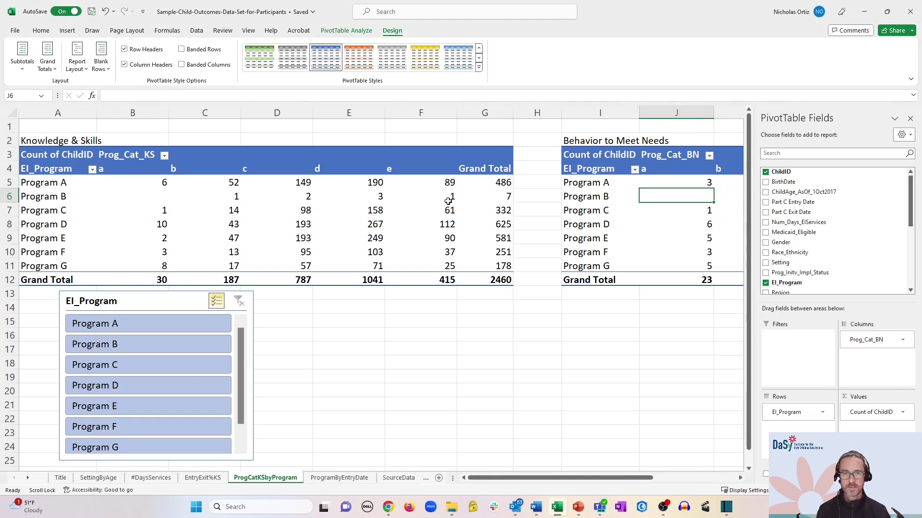
{"action": "left_click", "coordinate": [580, 170]}
{"action": "left_click", "coordinate": [674, 156]}
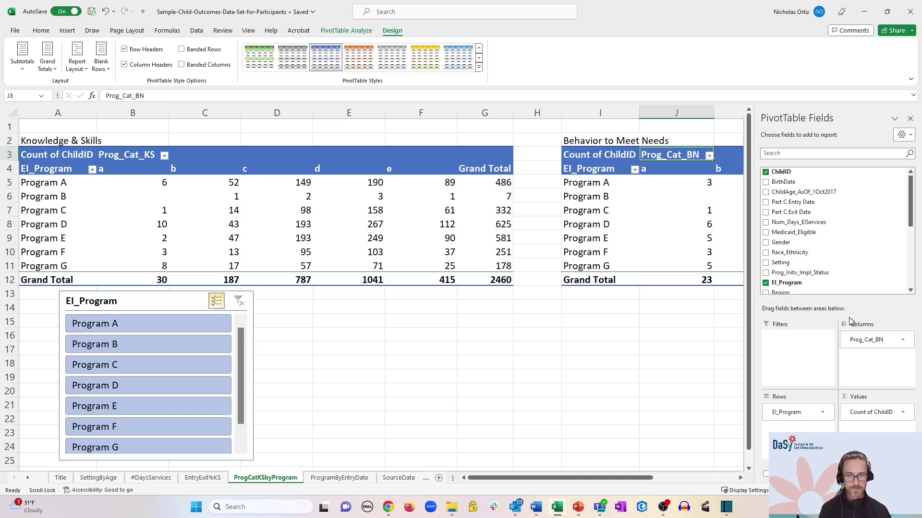
{"action": "left_click", "coordinate": [421, 238]}
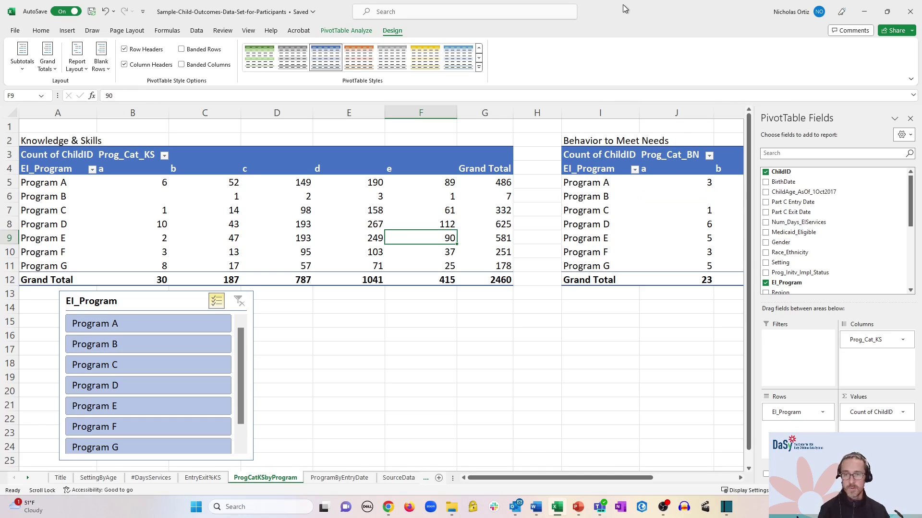
Rename the left pivot table 'Knowledge & Skills' in PivotTable Options.
{"action": "right_click", "coordinate": [215, 211]}
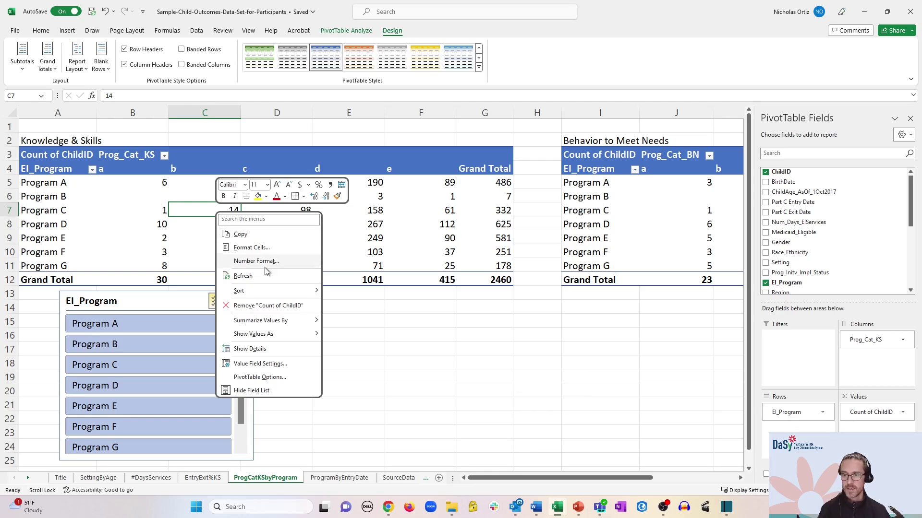
{"action": "left_click", "coordinate": [270, 378]}
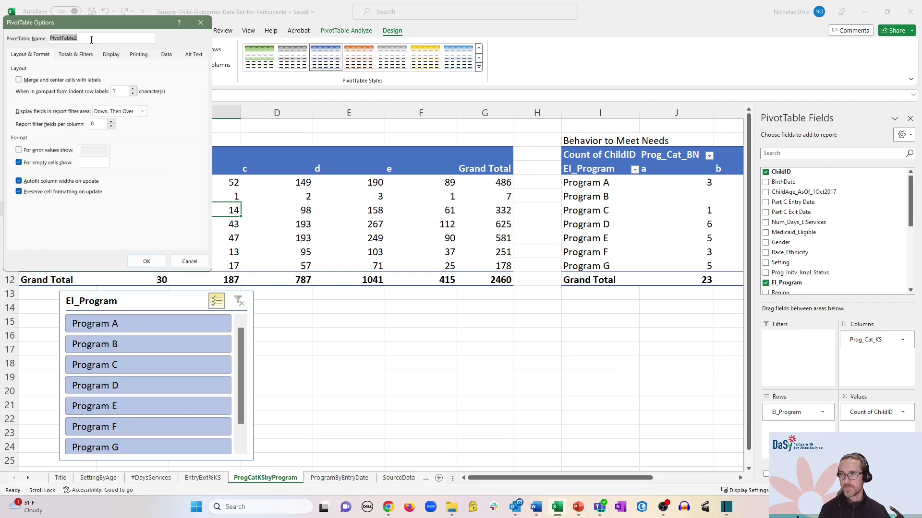
{"action": "type", "text": "Knowle"}
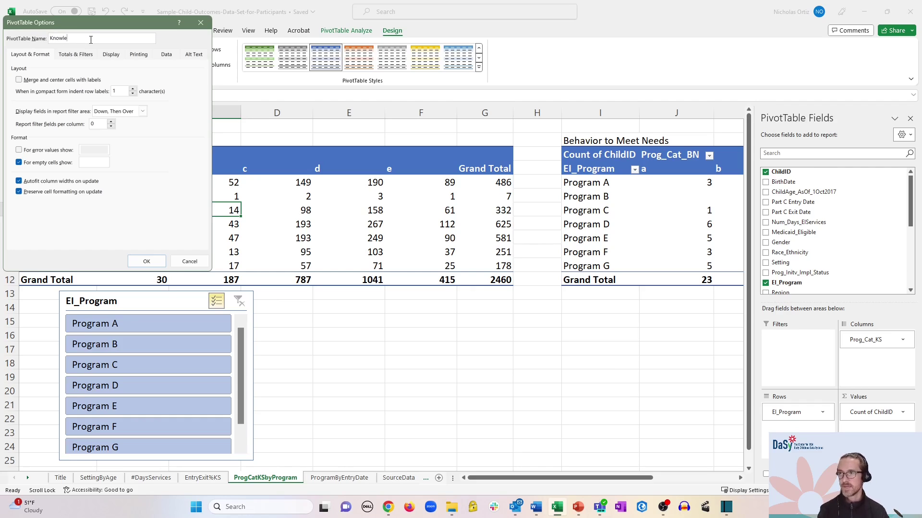
{"action": "type", "text": "dge & Skills"}
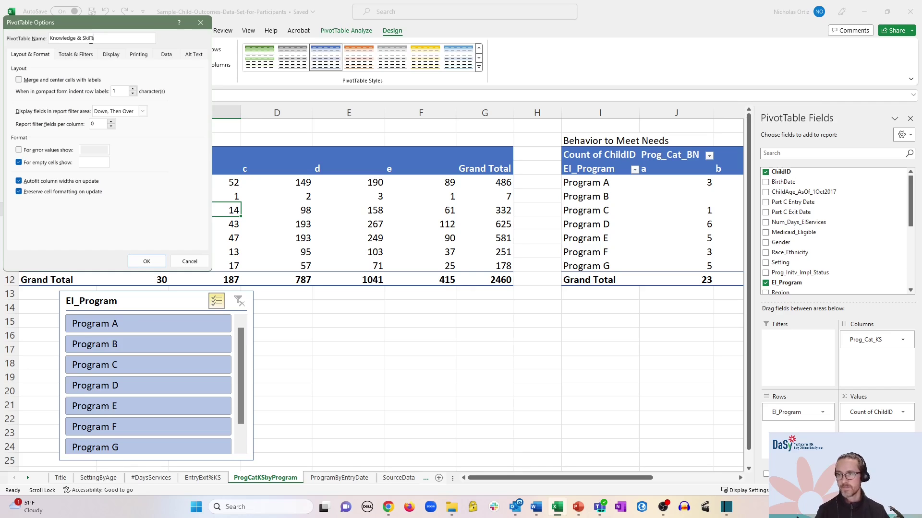
{"action": "left_click", "coordinate": [147, 262]}
Rename the right pivot table 'Behavior to Meet Needs' in PivotTable Options.
{"action": "left_click", "coordinate": [647, 197]}
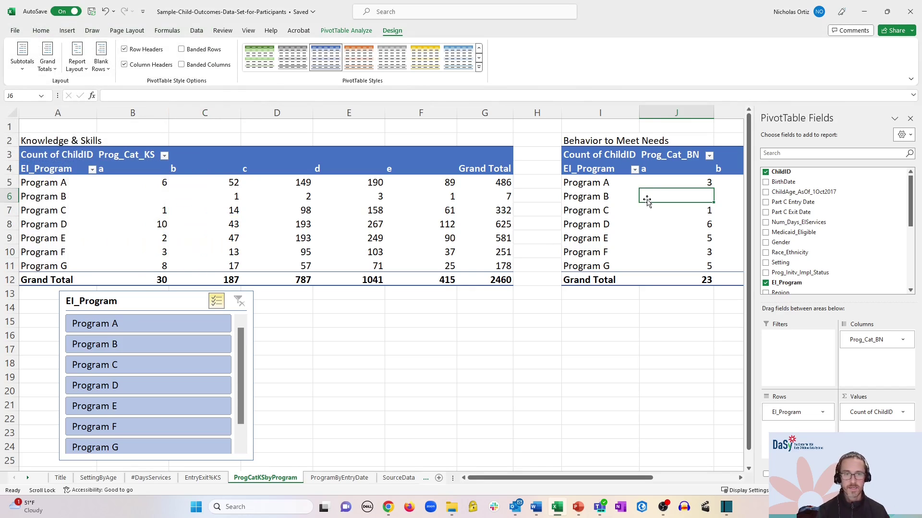
{"action": "right_click", "coordinate": [655, 193]}
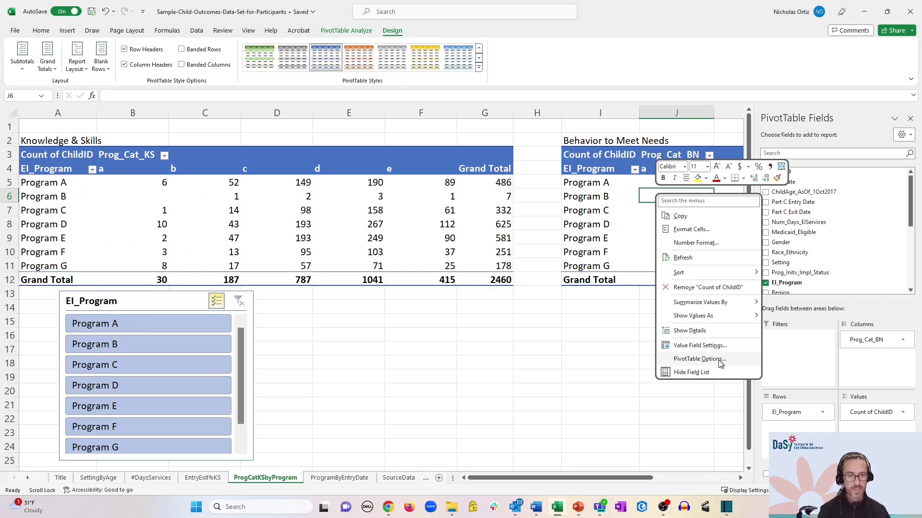
{"action": "left_click", "coordinate": [720, 364]}
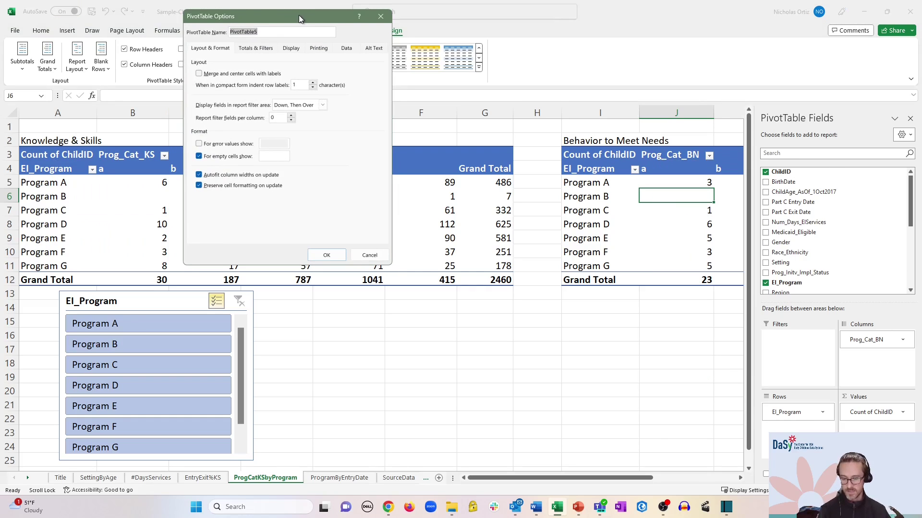
{"action": "type", "text": "Behavior"}
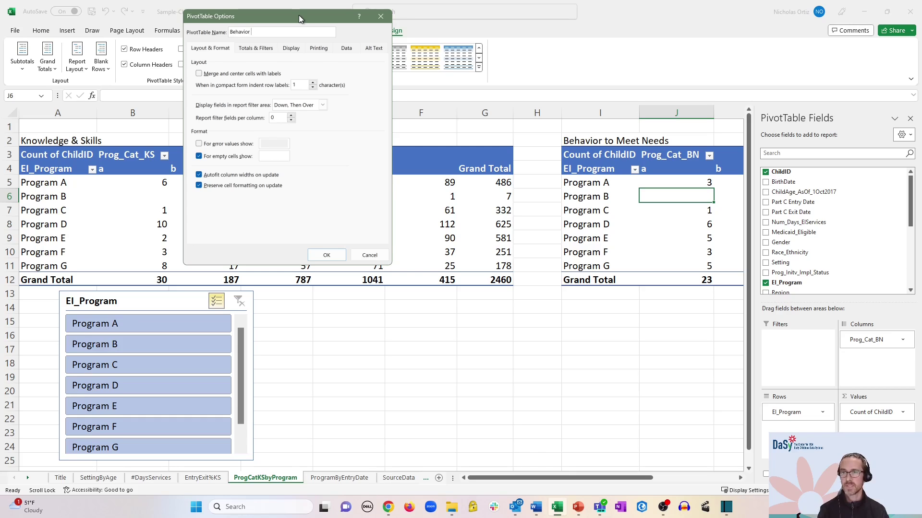
{"action": "type", "text": " to Meet Needs"}
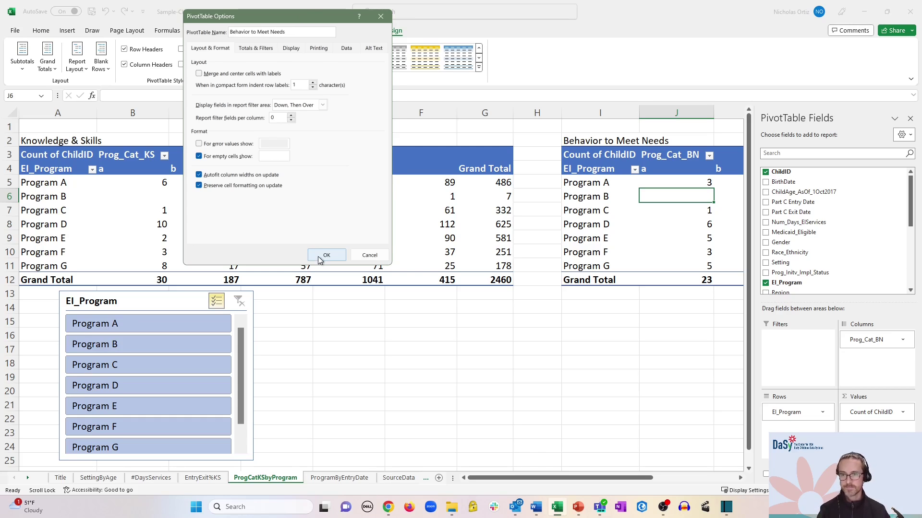
{"action": "left_click", "coordinate": [325, 255]}
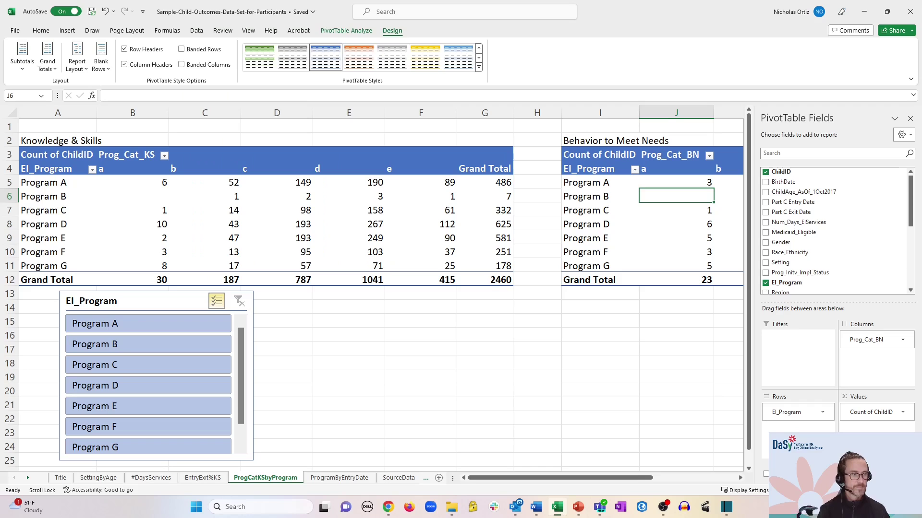
{"action": "left_click", "coordinate": [485, 239]}
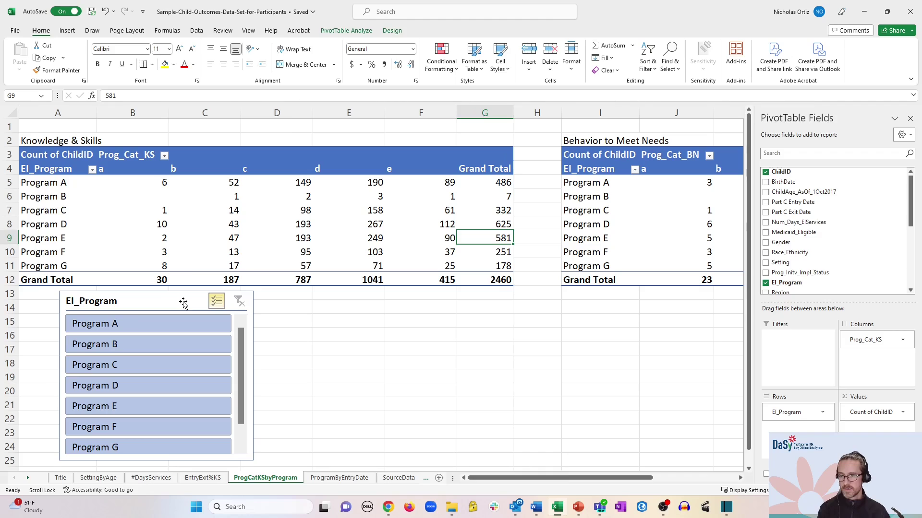
Open the EI_Program slicer's Report Connections and enlarge the dialog to show both pivot tables.
{"action": "right_click", "coordinate": [183, 301]}
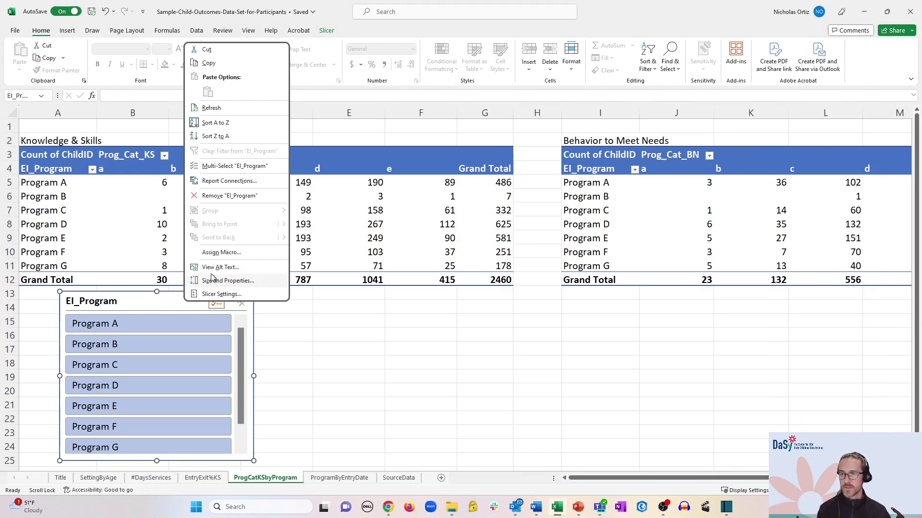
{"action": "left_click", "coordinate": [230, 187]}
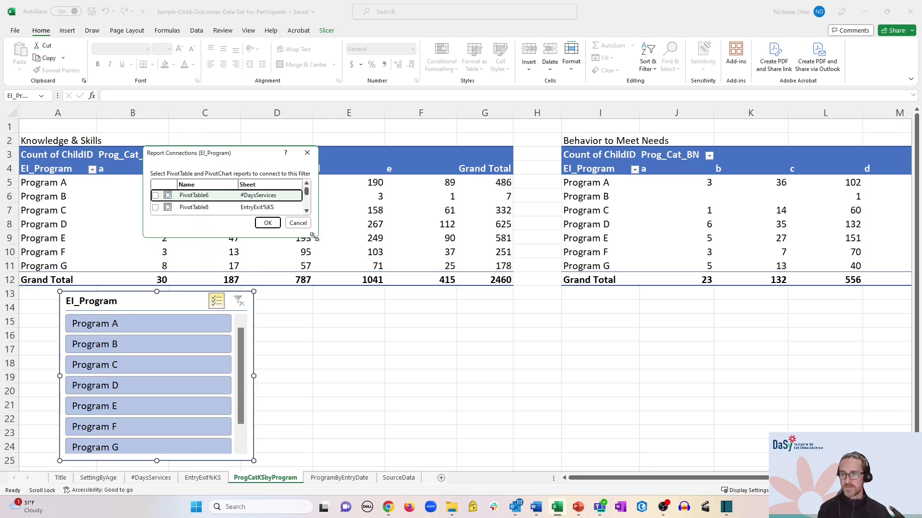
{"action": "left_click_drag", "start_coordinate": [318, 237], "coordinate": [350, 299]}
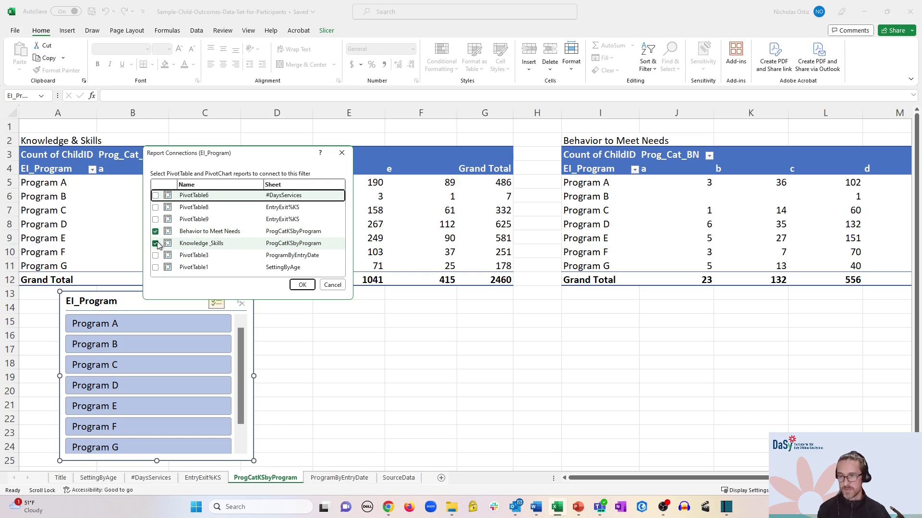
Confirm the slicer connection so it drives both pivot tables.
{"action": "left_click", "coordinate": [302, 285]}
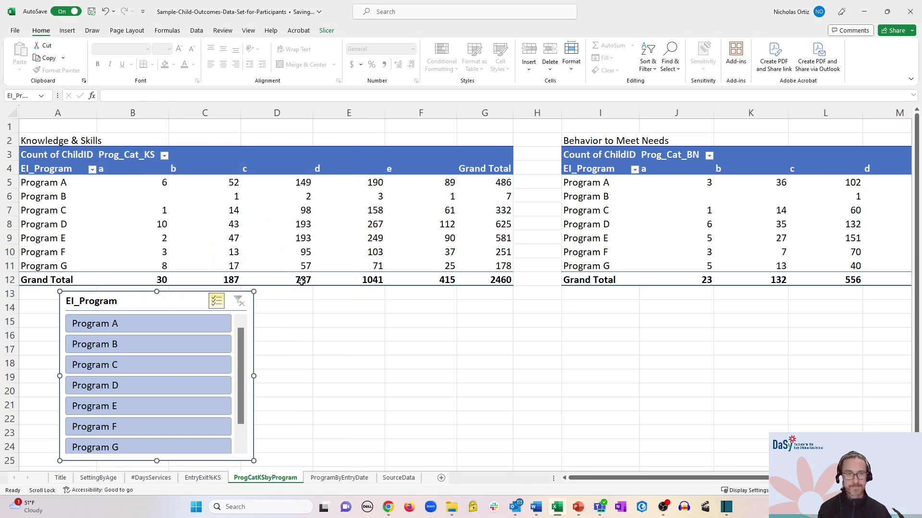
{"action": "scroll", "coordinate": [714, 321], "scroll_direction": "down", "scroll_amount": 2}
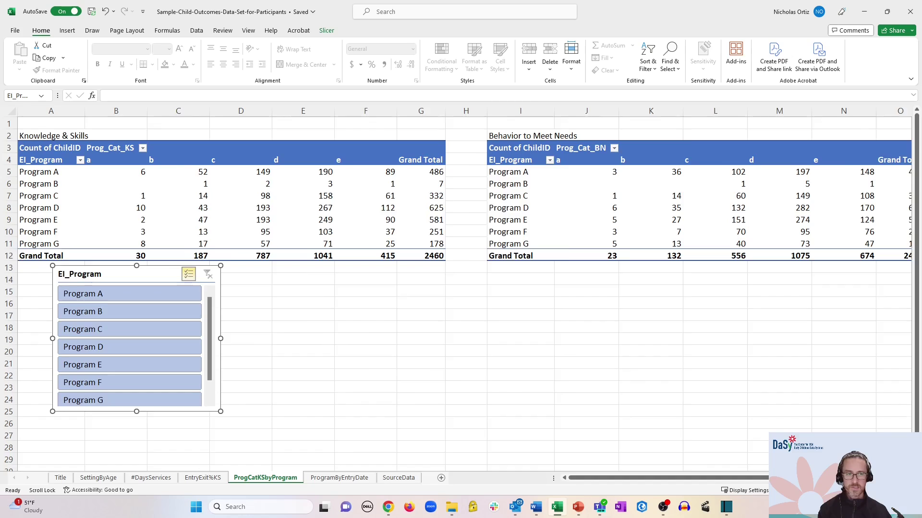
{"action": "scroll", "coordinate": [852, 400], "scroll_direction": "down", "scroll_amount": 1}
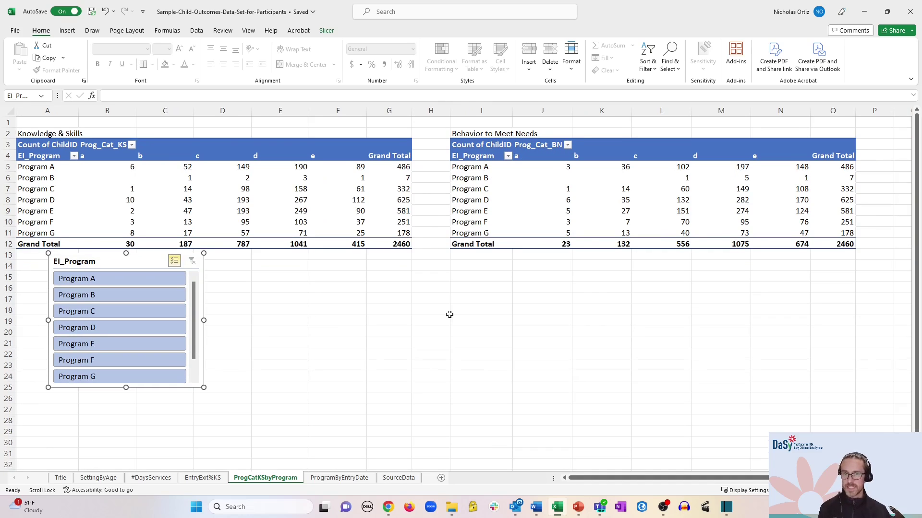
Deselect Programs A, C, D and E in the slicer, leaving B, F and G.
{"action": "left_click", "coordinate": [114, 281]}
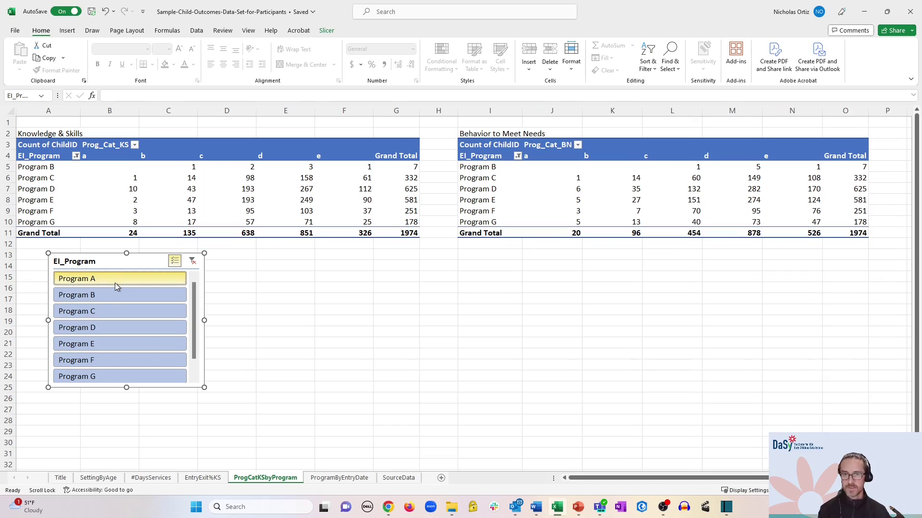
{"action": "left_click", "coordinate": [115, 310]}
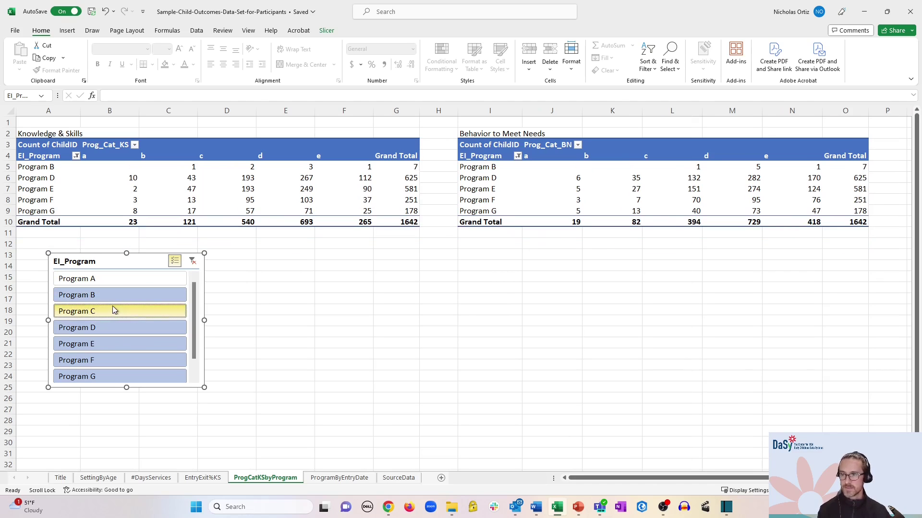
{"action": "left_click", "coordinate": [110, 329]}
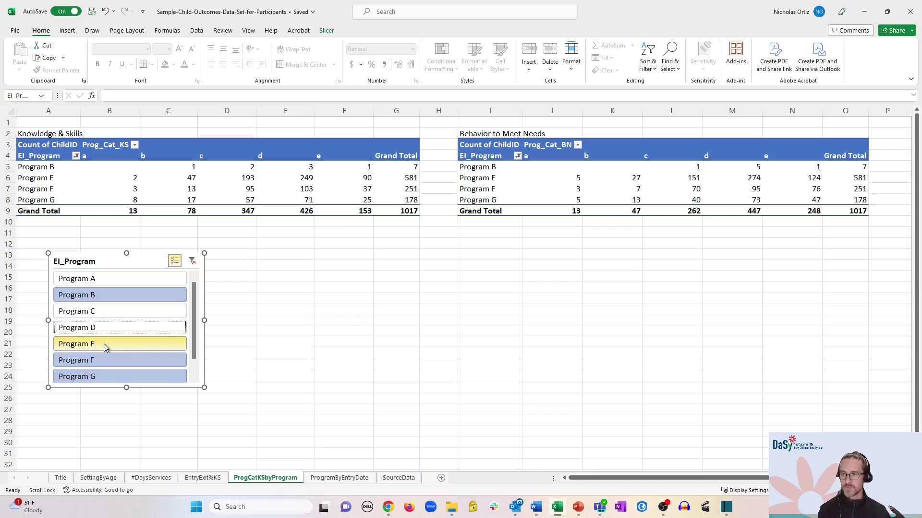
{"action": "left_click", "coordinate": [103, 344]}
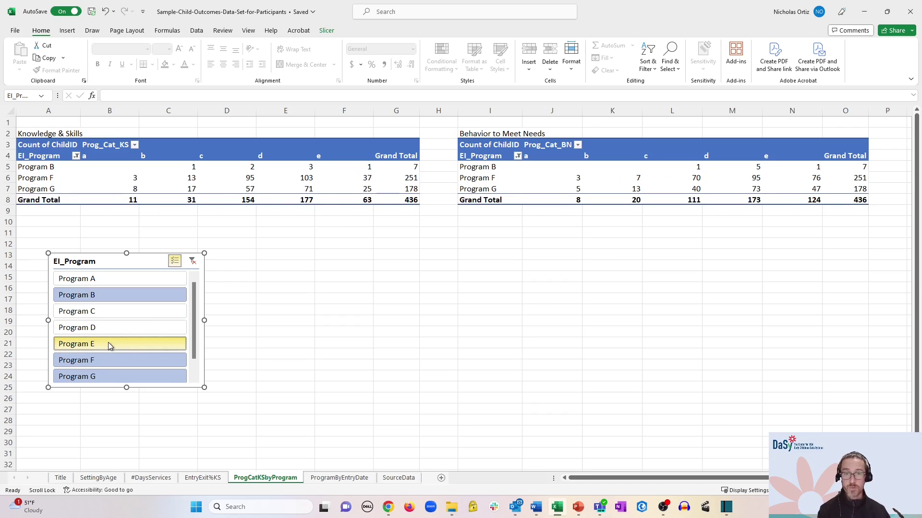